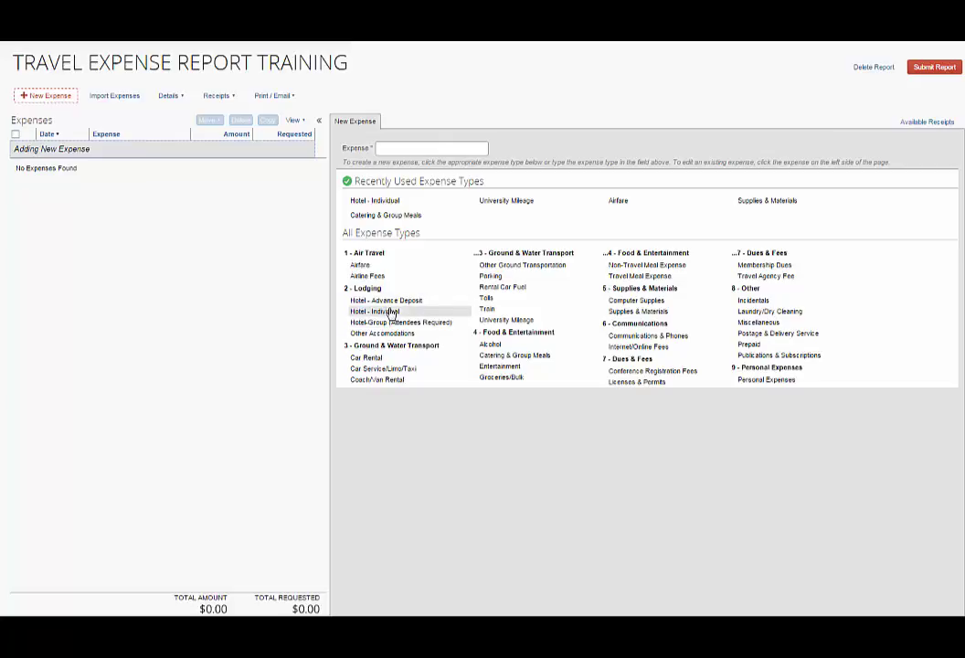
# Start a new Hotel - Individual expense and set its transaction date to 08/03/2015.
pyautogui.click(391, 311)
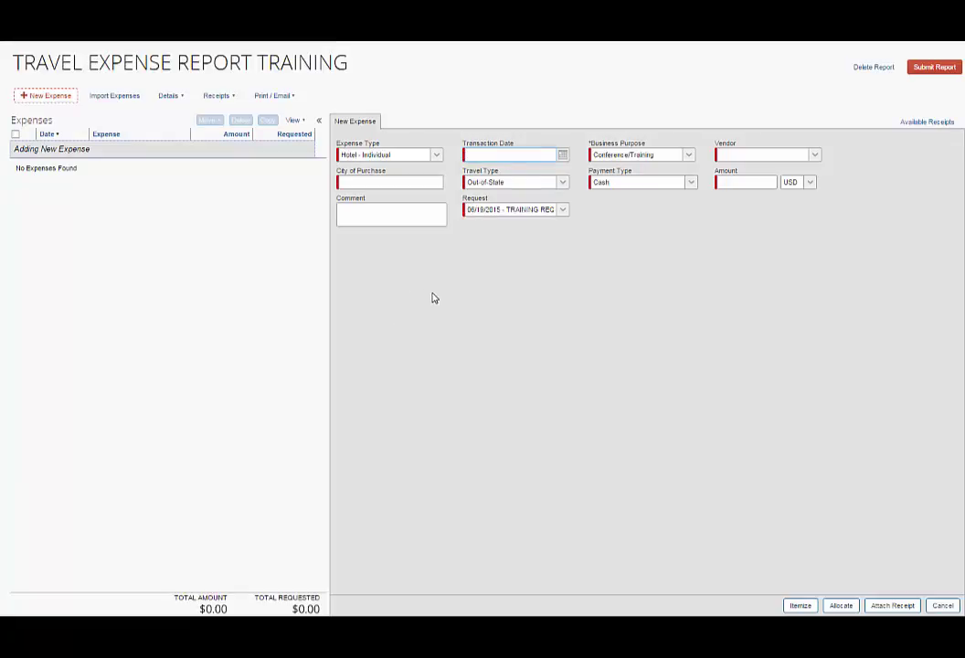
pyautogui.click(563, 155)
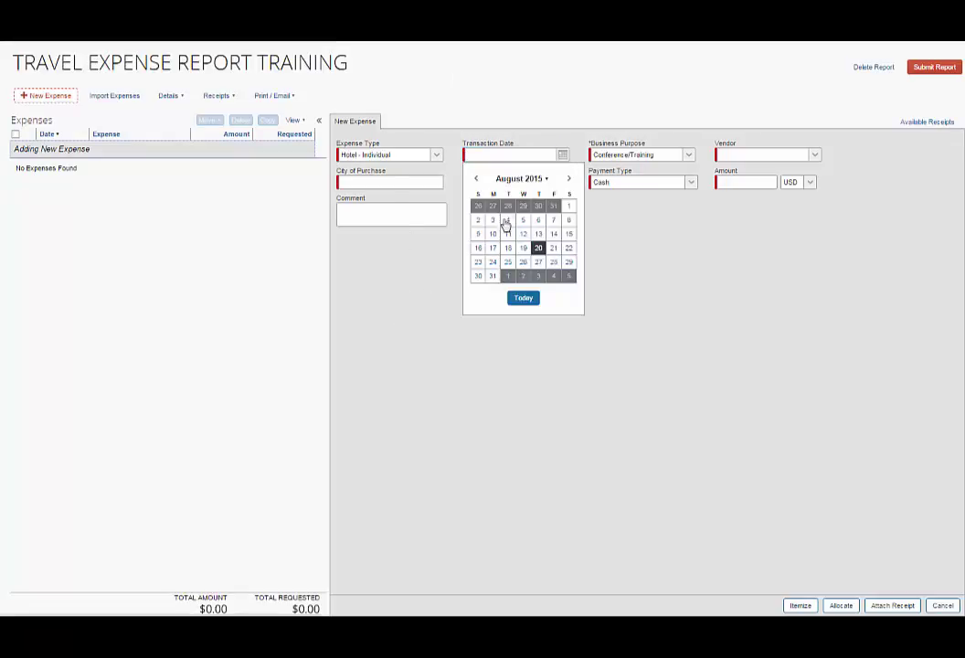
pyautogui.click(494, 220)
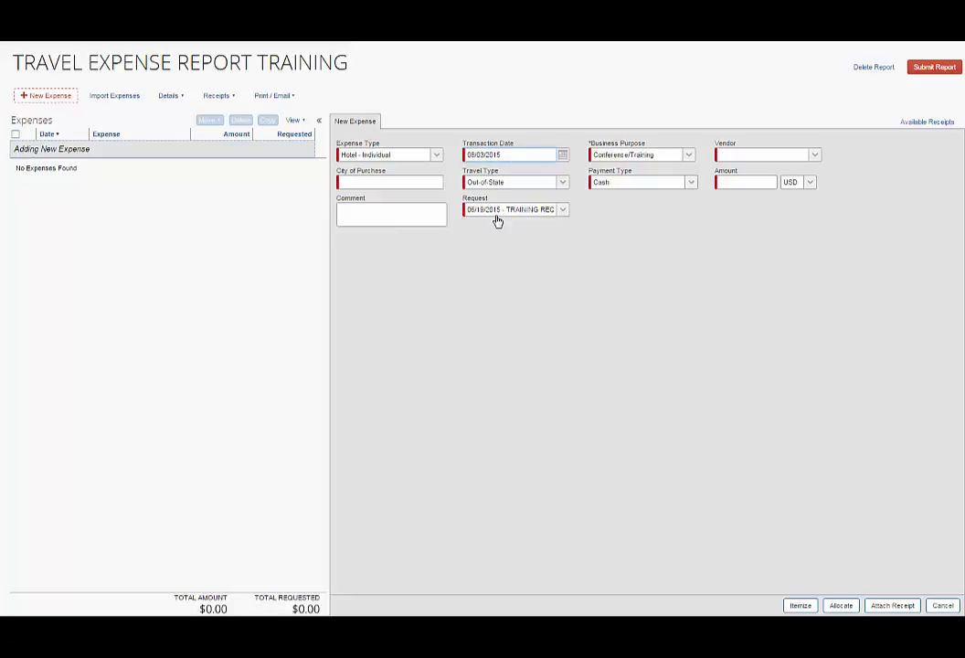
# Set the hotel expense's vendor to Marriott Hotels and its city of purchase to Manchester, New Hampshire.
pyautogui.click(734, 155)
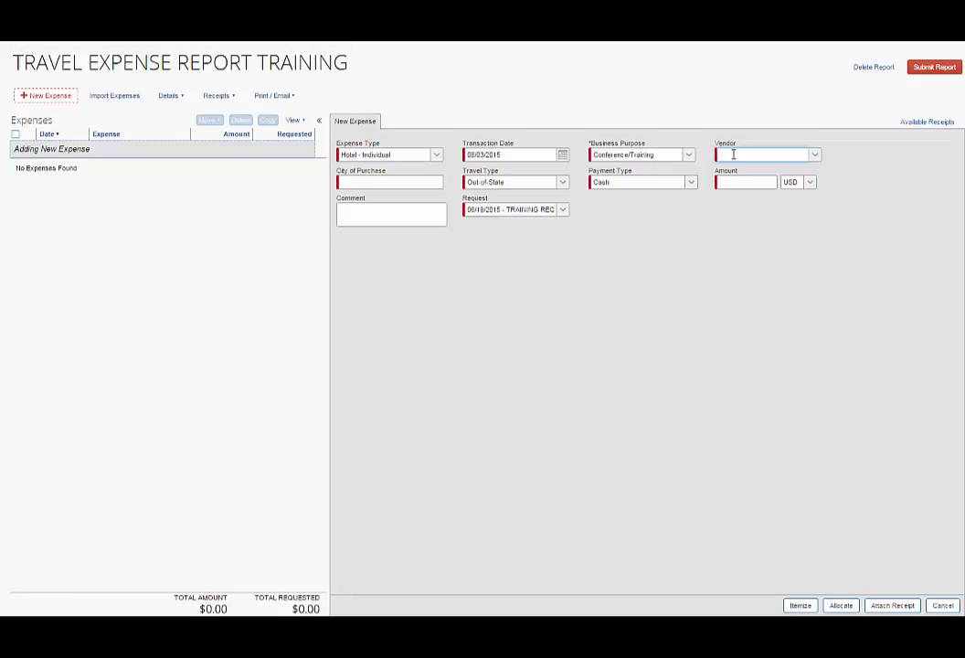
pyautogui.write('Marriott Hotels')
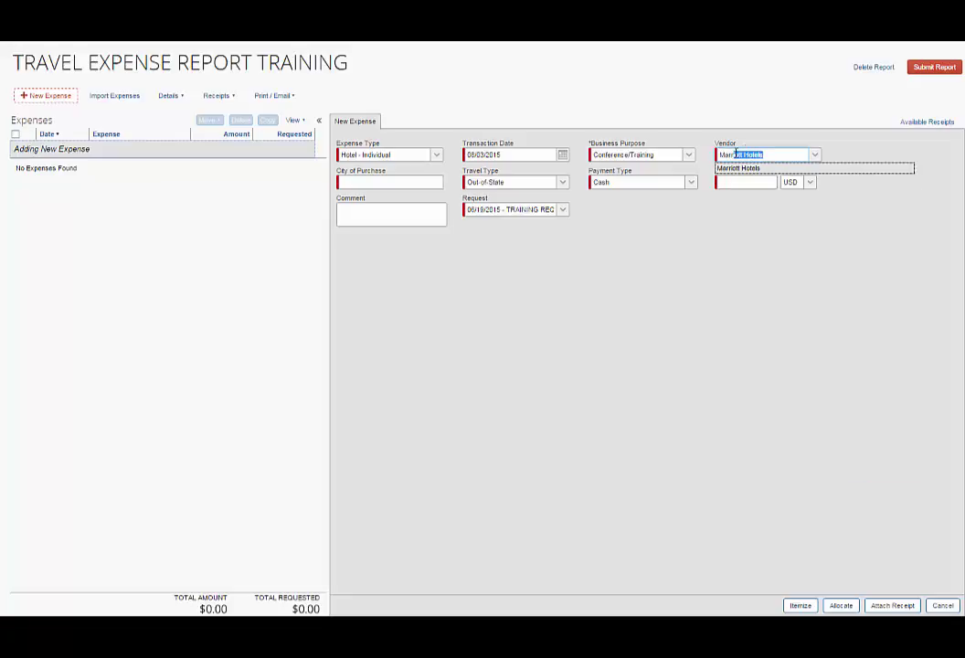
pyautogui.press('Return')
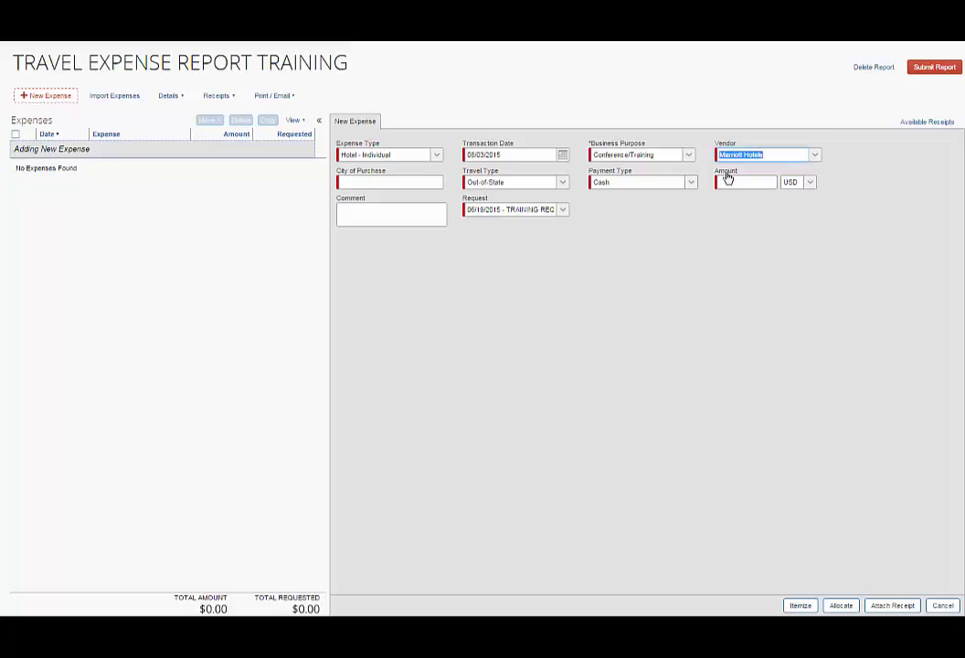
pyautogui.click(385, 183)
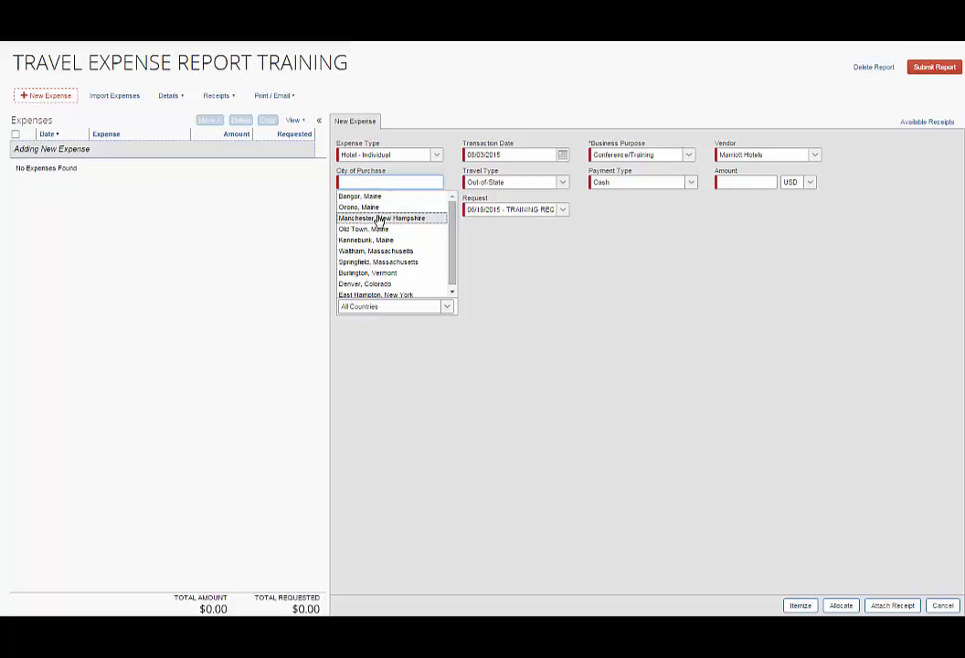
pyautogui.click(381, 218)
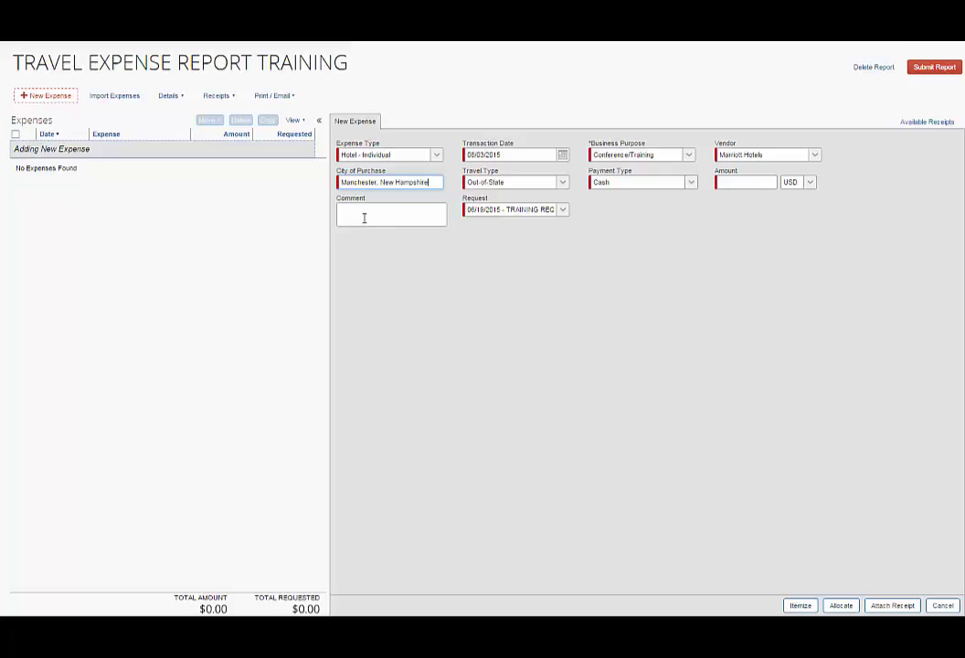
# Enter 228.18 as the hotel expense's amount and begin itemizing the entry.
pyautogui.click(731, 183)
pyautogui.write('228.16')
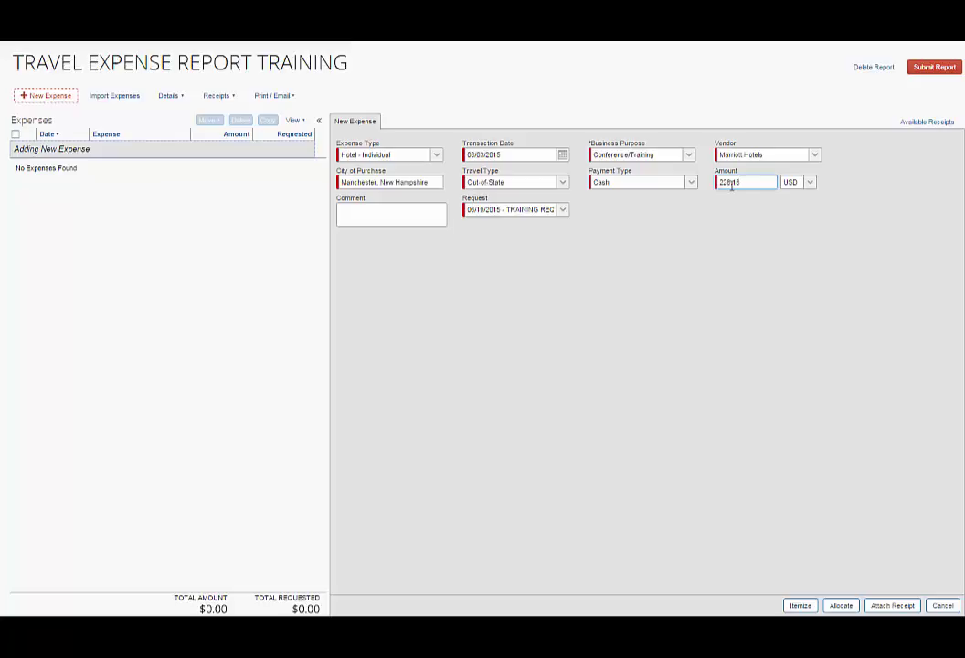
pyautogui.click(800, 606)
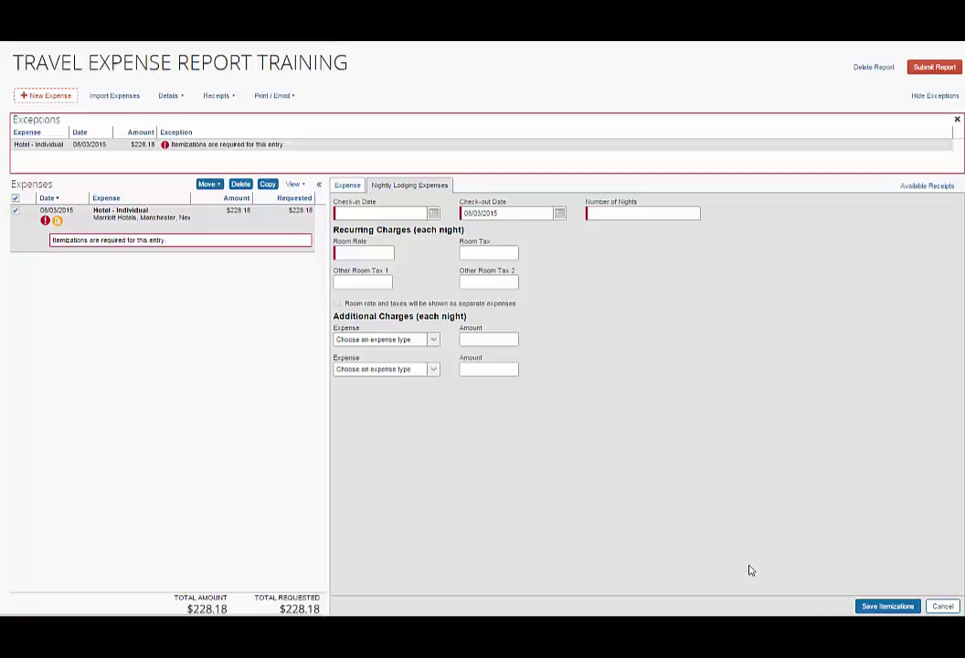
# Itemize the nightly lodging with check-in date 08/01/2015, room rate 99.00 and room tax 10.08, and save the itemizations.
pyautogui.click(433, 213)
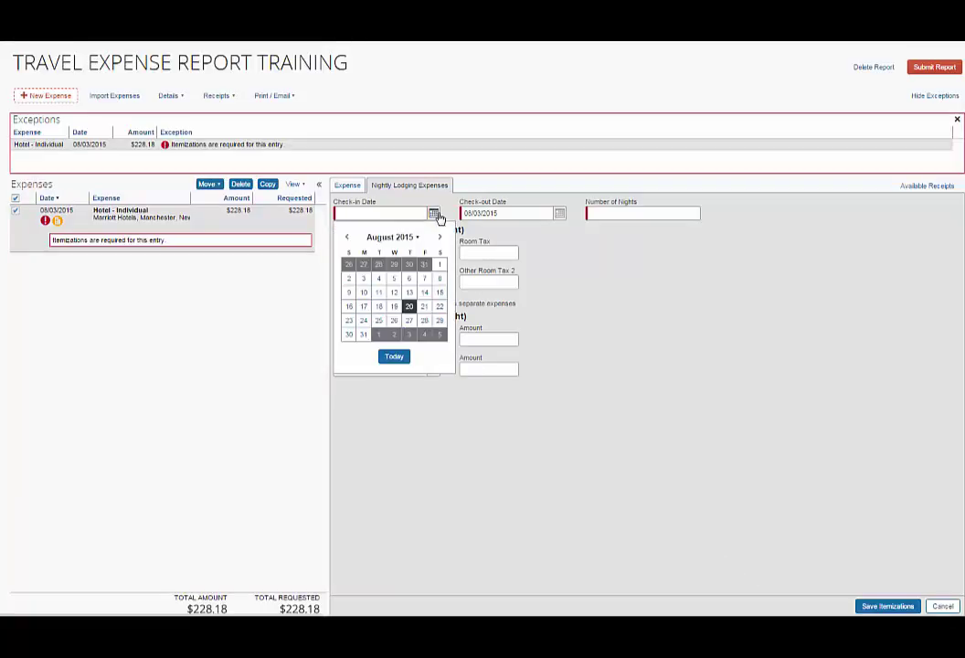
pyautogui.click(440, 264)
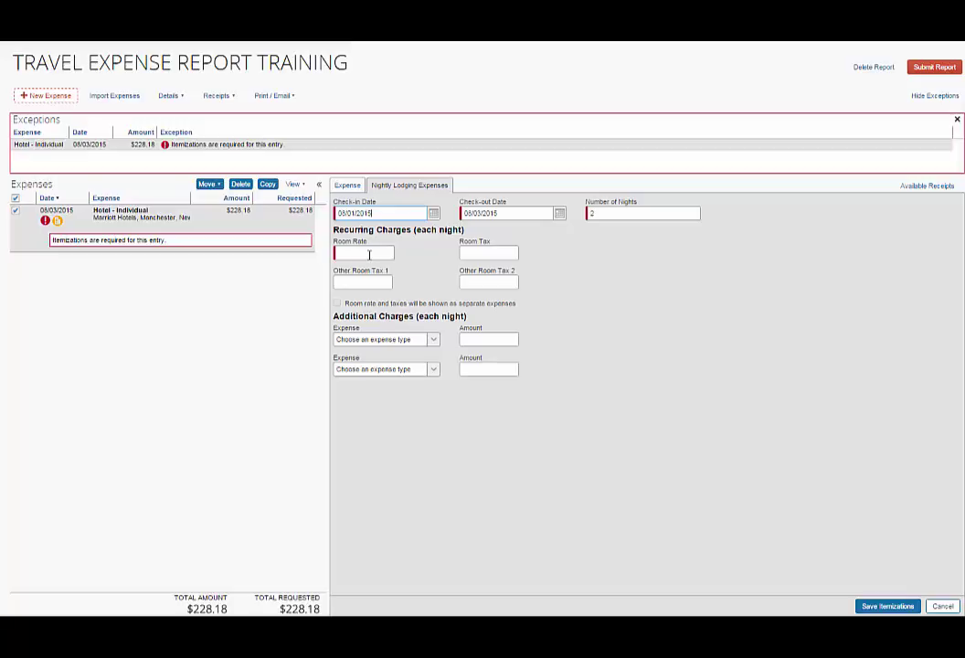
pyautogui.click(369, 255)
pyautogui.write('99')
pyautogui.click(483, 253)
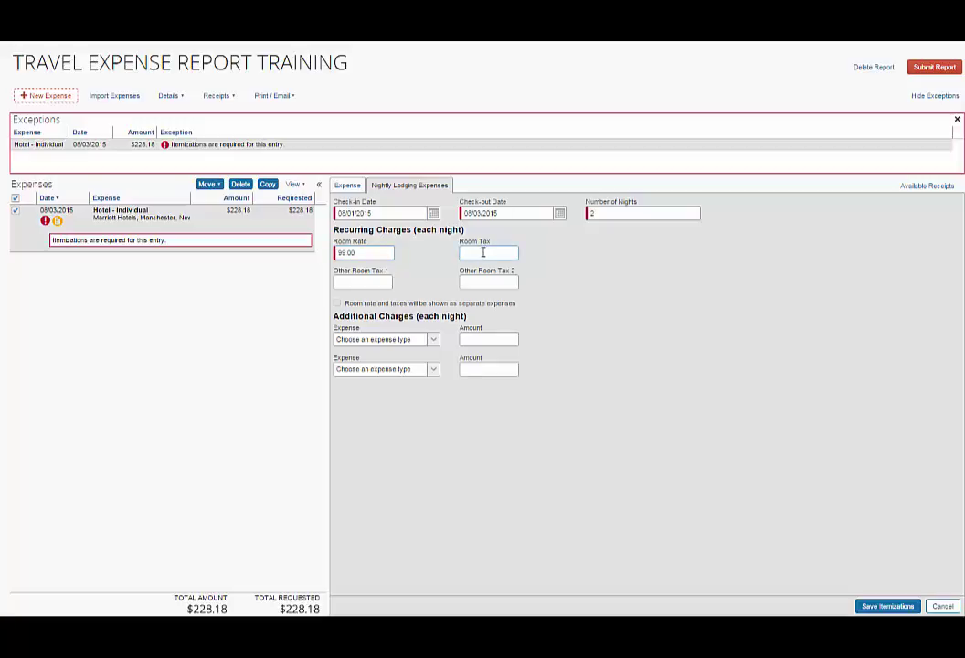
pyautogui.write('10.08')
pyautogui.click(887, 606)
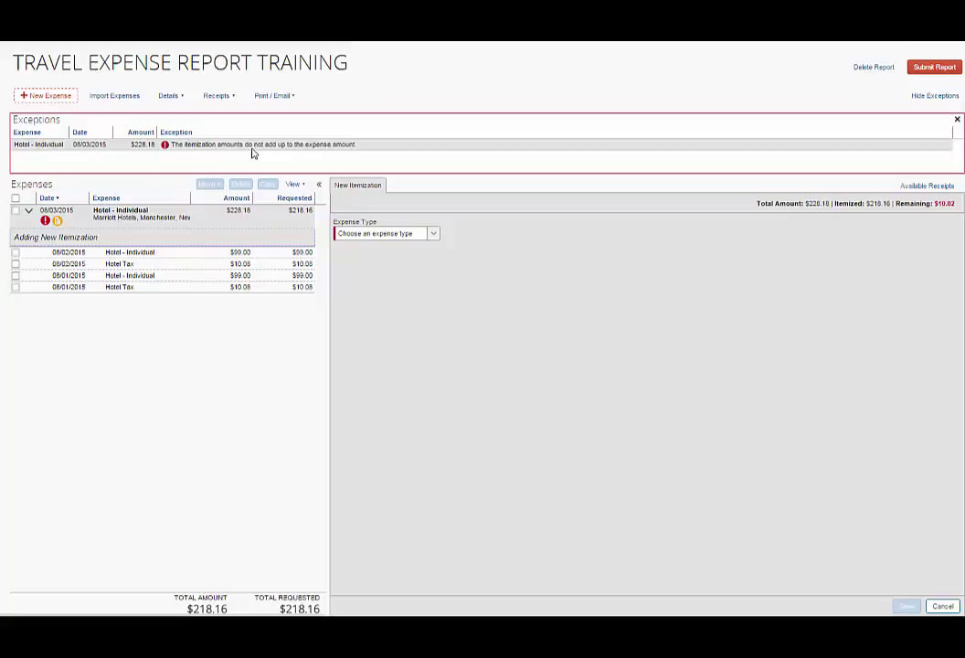
# Change the amount of the 08/02/2015 Hotel - Individual itemization to 109.00 and save it.
pyautogui.click(268, 254)
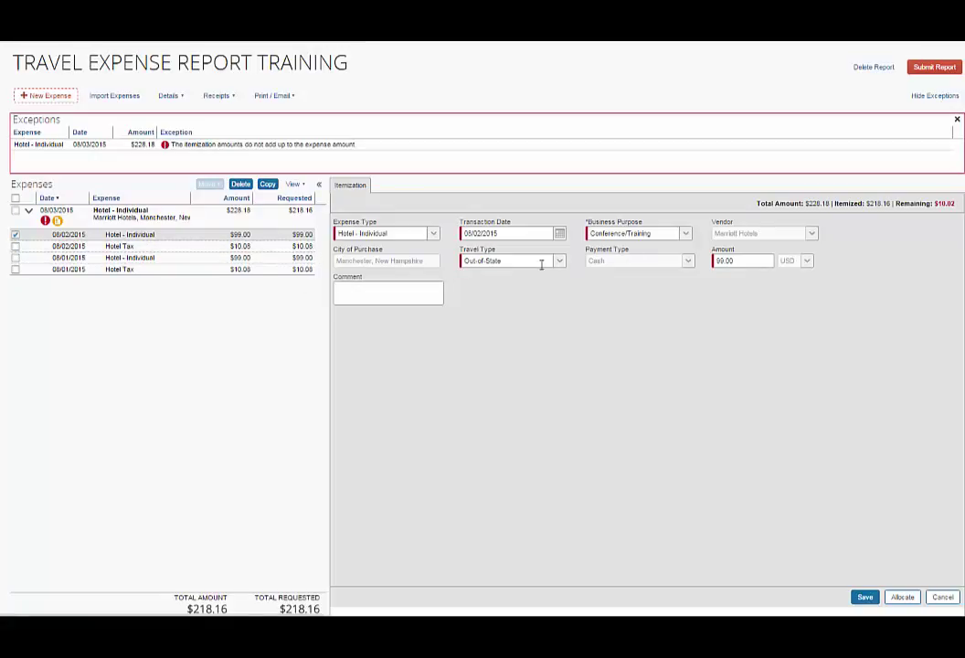
pyautogui.click(719, 261)
pyautogui.press('Delete')
pyautogui.press('Delete')
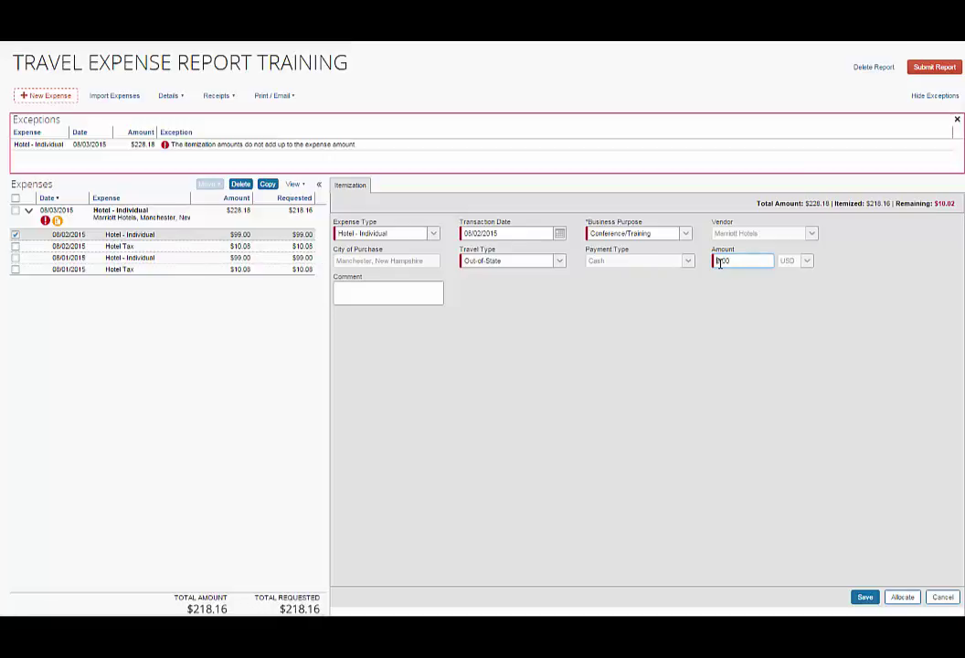
pyautogui.write('109')
pyautogui.click(865, 598)
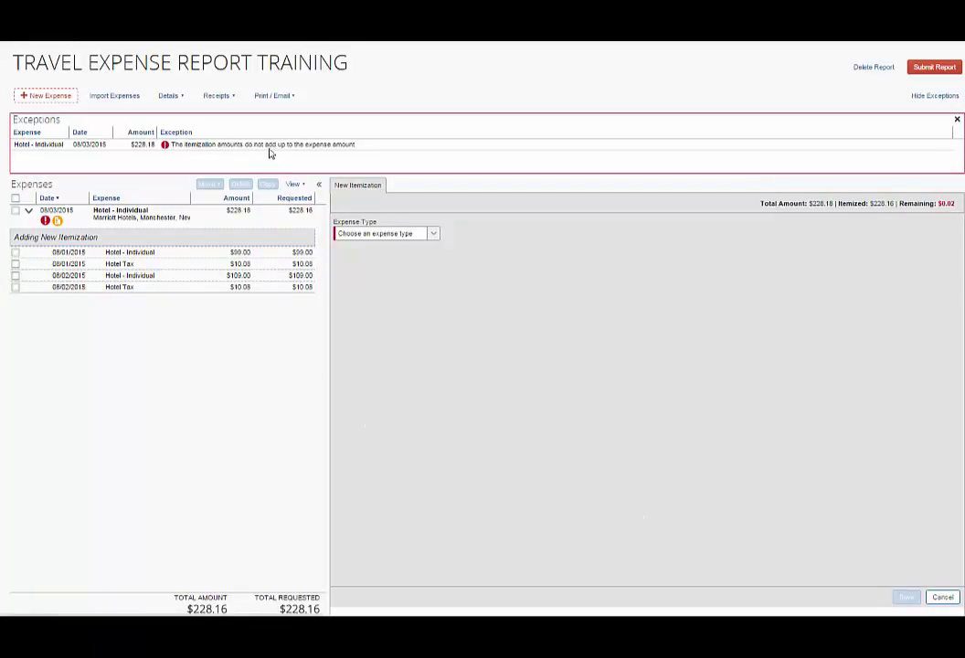
# Change the amount of the 08/02/2015 Hotel Tax itemization to 10.10 and save it.
pyautogui.click(175, 287)
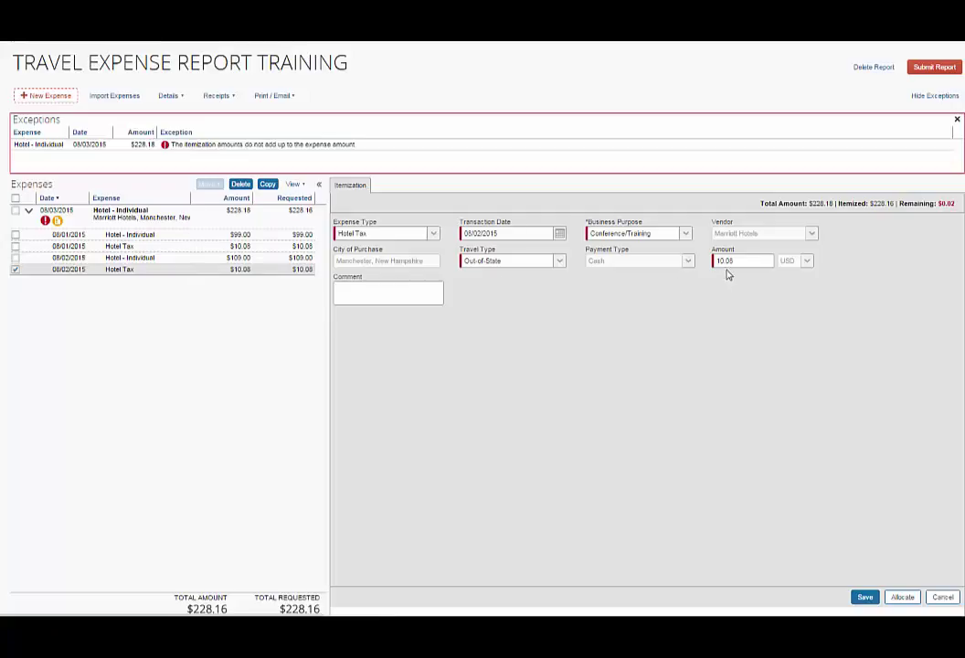
pyautogui.click(738, 261)
pyautogui.press('BackSpace')
pyautogui.press('BackSpace')
pyautogui.press('BackSpace')
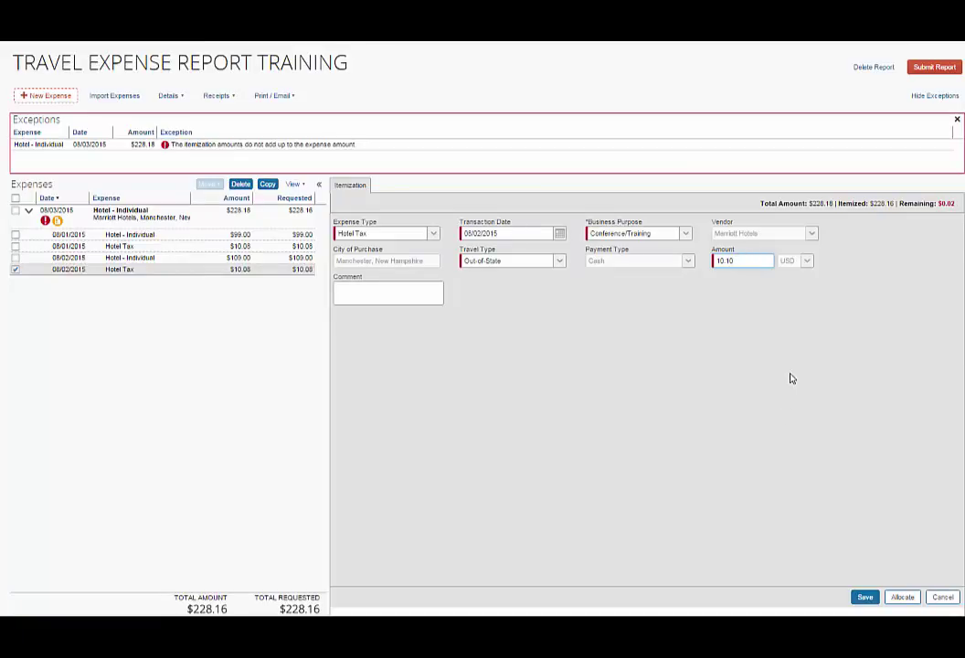
pyautogui.click(866, 597)
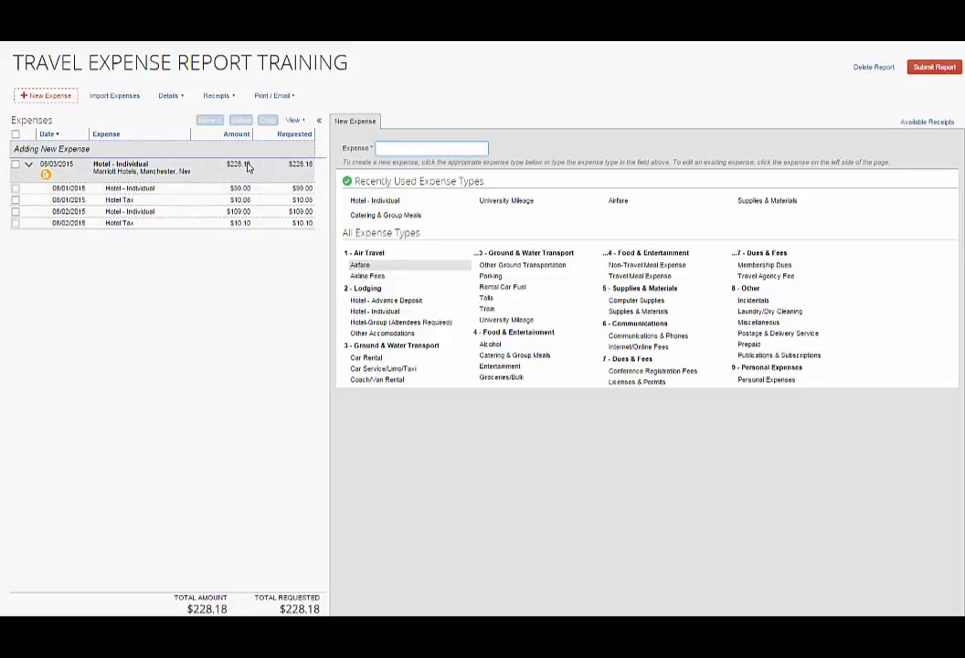
# Attach the available receipt "marriott receipt example.jpg" to the main 08/03/2015 Hotel - Individual expense.
pyautogui.click(49, 178)
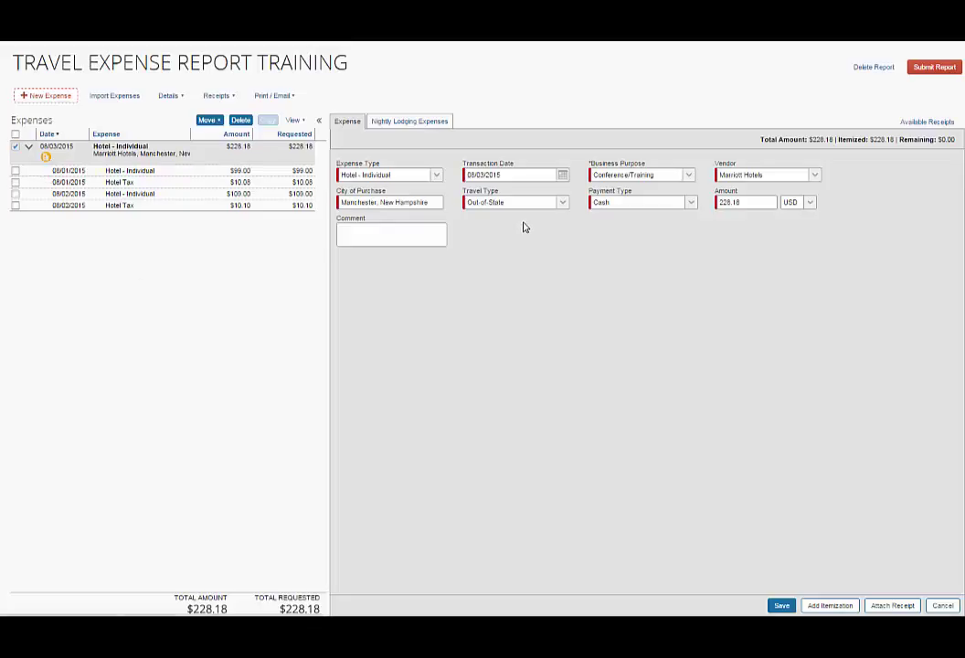
pyautogui.click(894, 607)
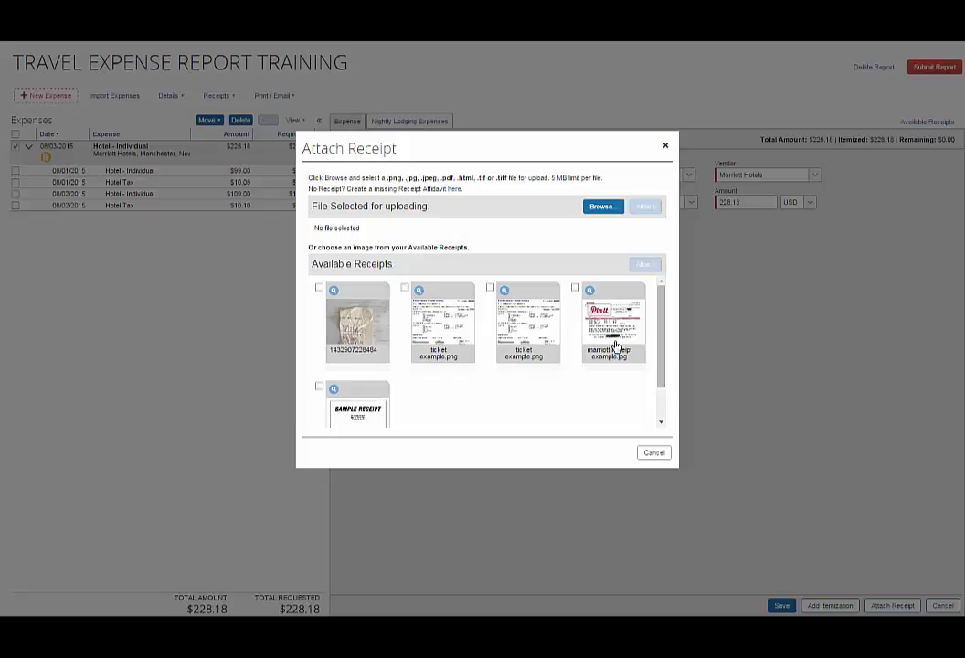
pyautogui.click(576, 288)
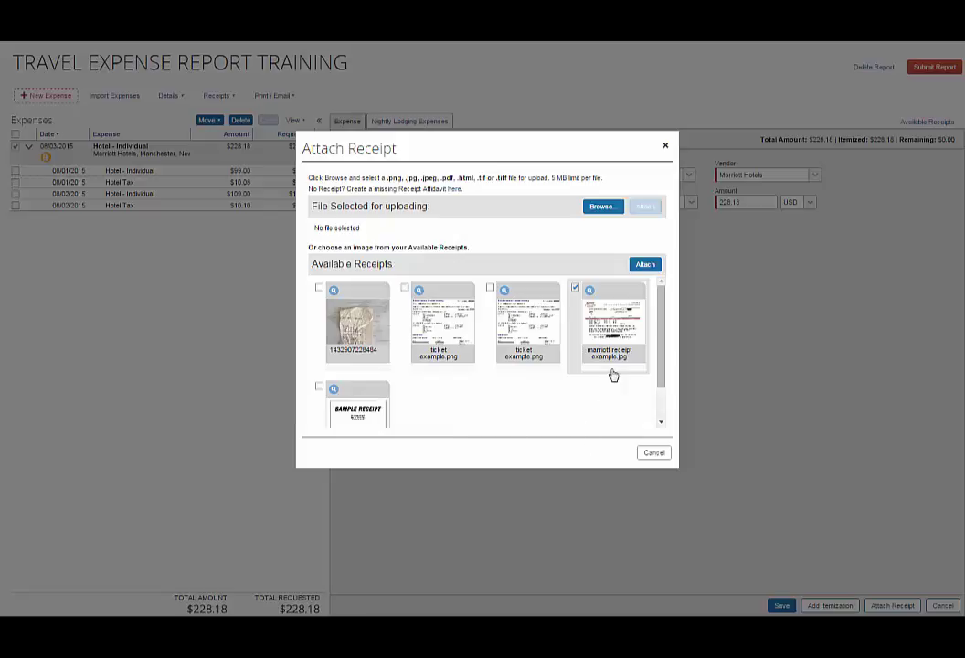
pyautogui.click(646, 265)
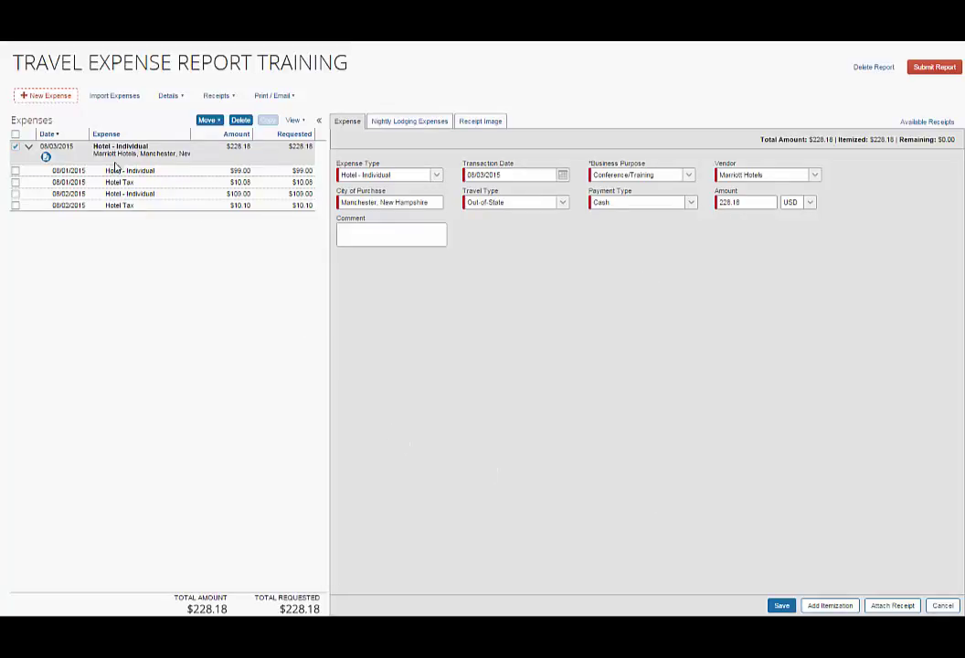
# Open the preview of the hotel expense's attached receipt and save the expense.
pyautogui.click(46, 157)
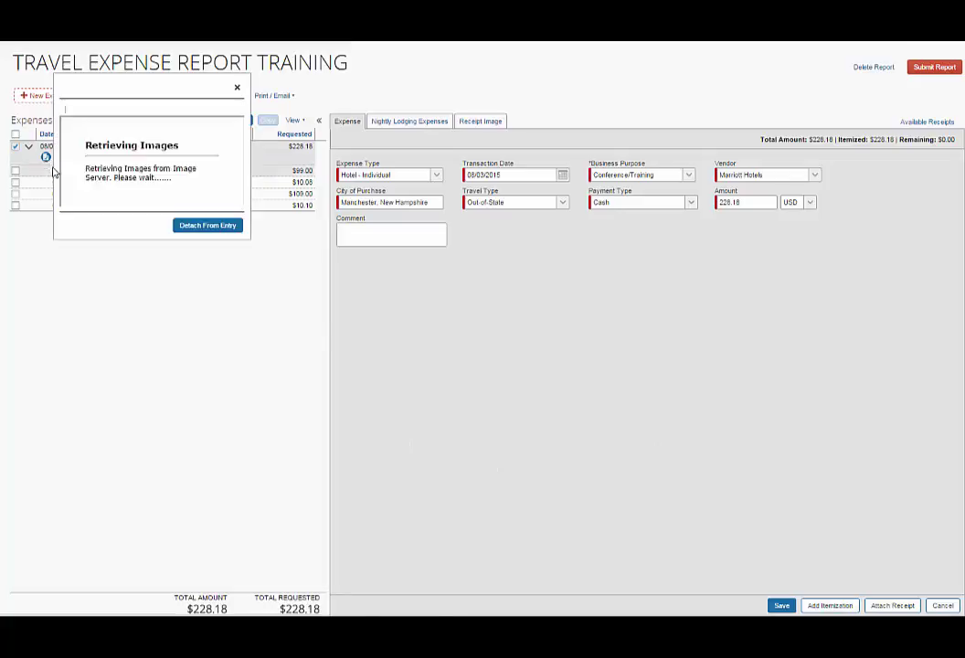
pyautogui.click(781, 606)
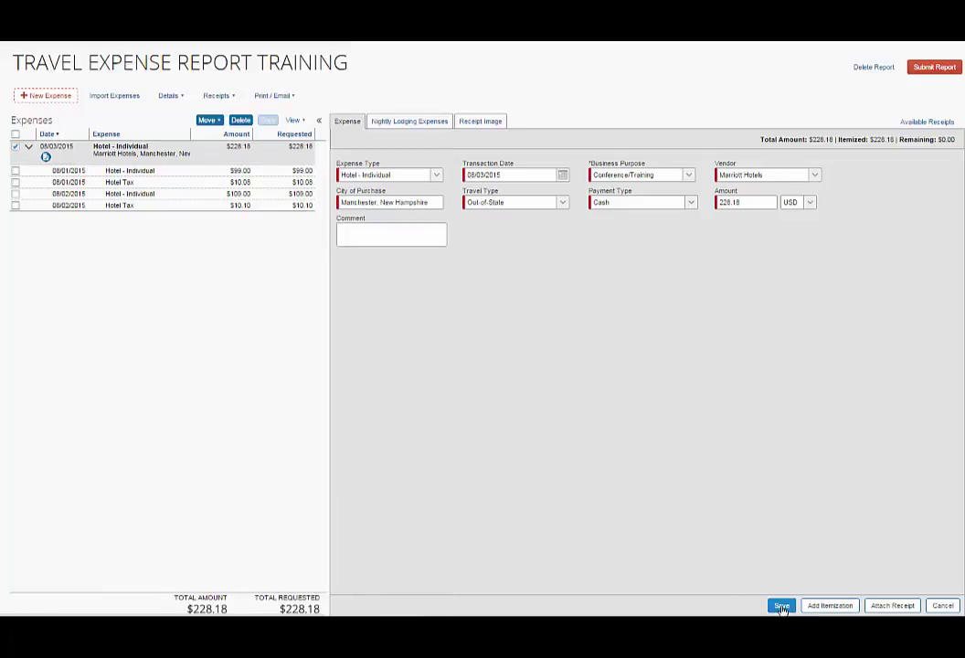
pyautogui.click(781, 607)
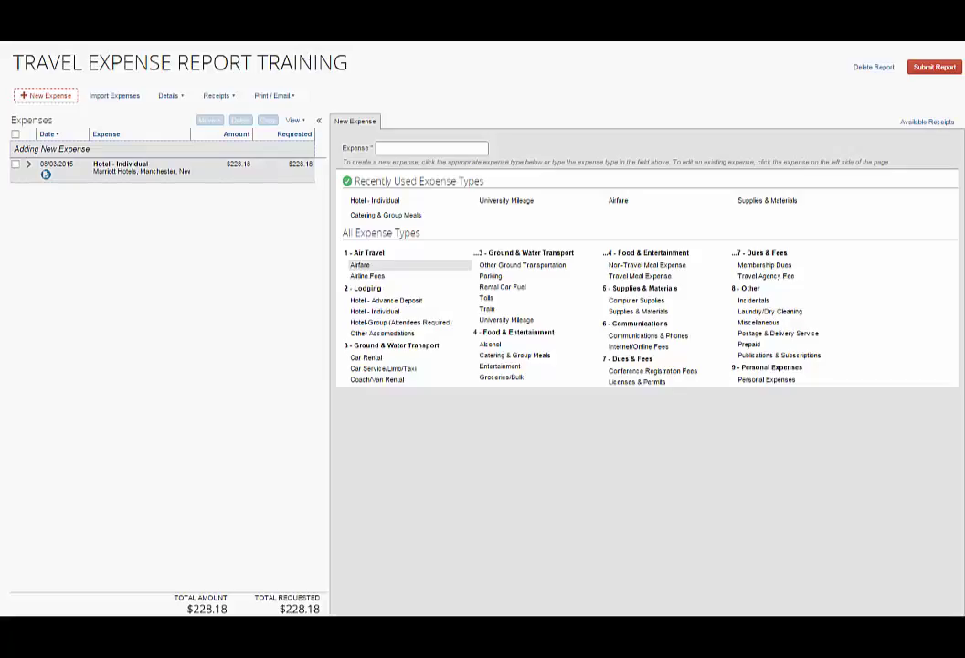